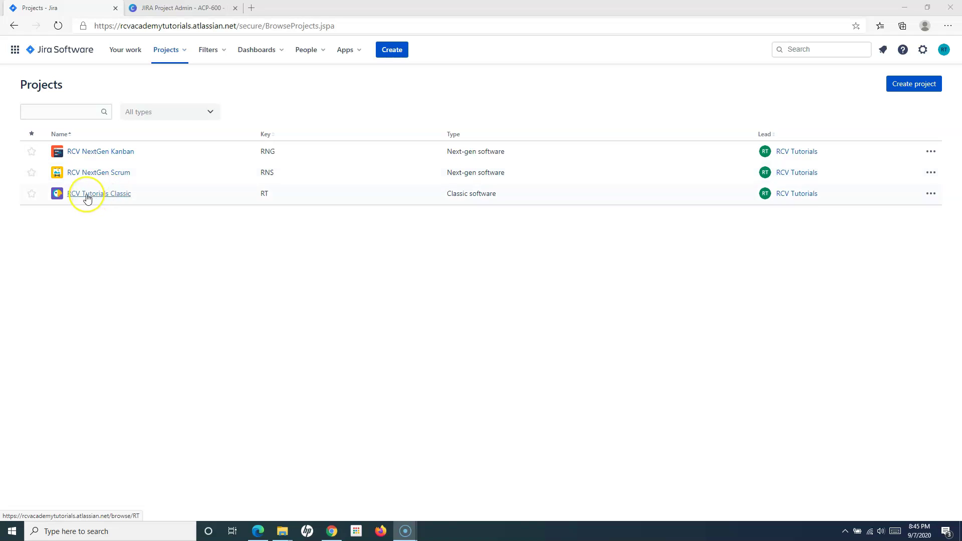
# Step: Switch to the Canva slide 'How are board and workflow mapped' in the second browser tab
pyautogui.click(87, 195)
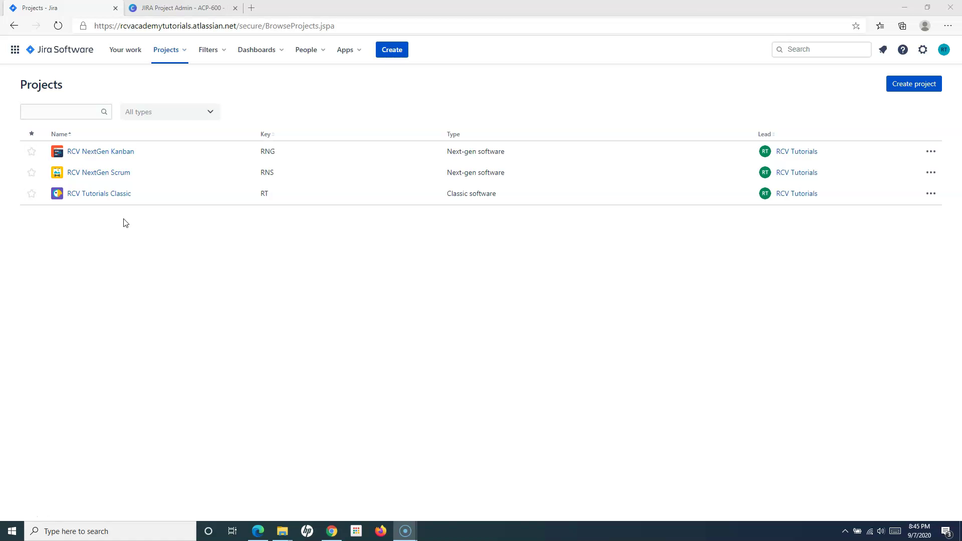
pyautogui.click(129, 232)
pyautogui.click(192, 8)
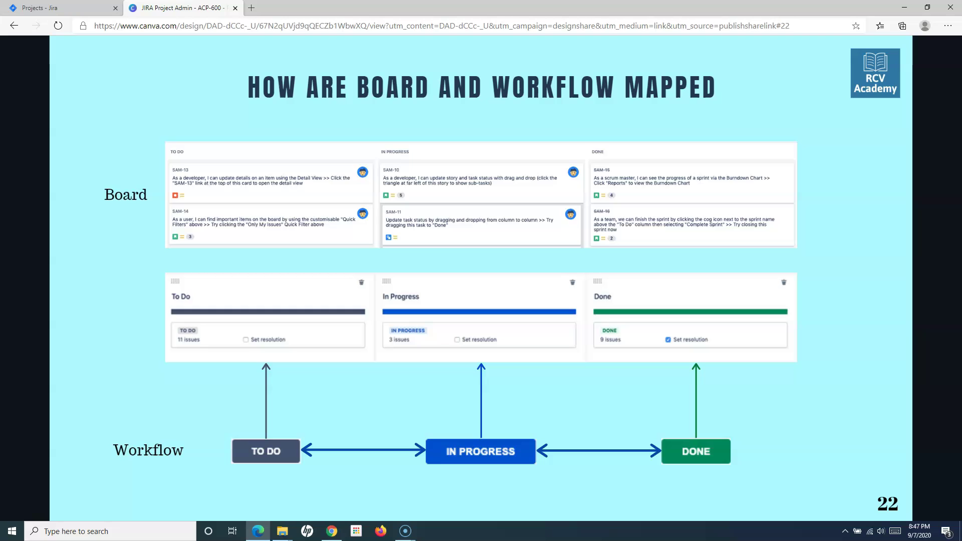
pyautogui.moveTo(481, 278)
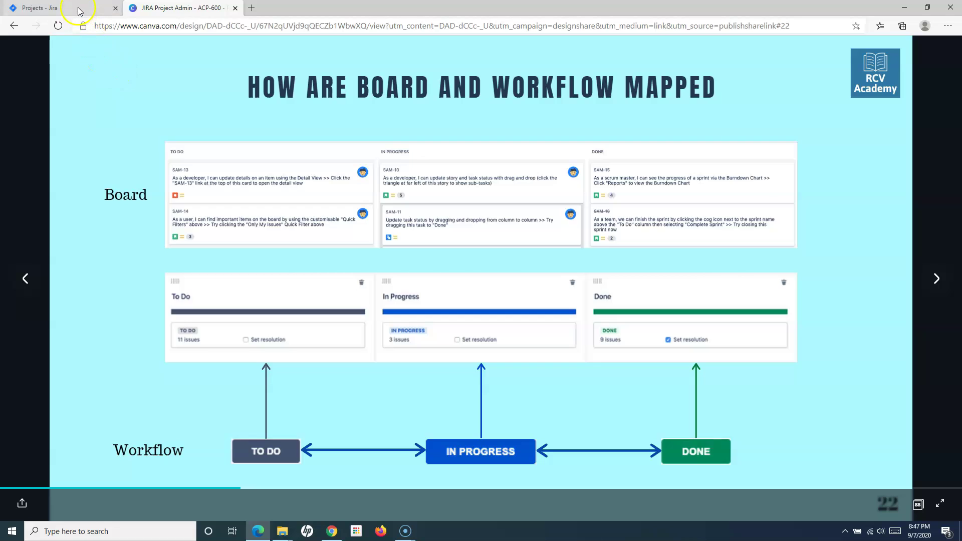
# Step: Return to the Jira projects list and open the RCV NextGen Kanban project
pyautogui.click(78, 10)
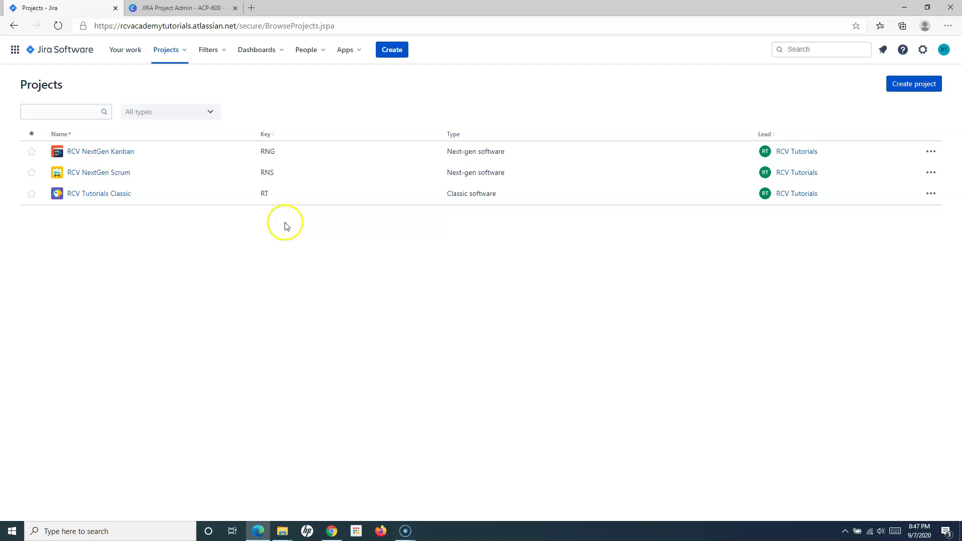
pyautogui.click(106, 154)
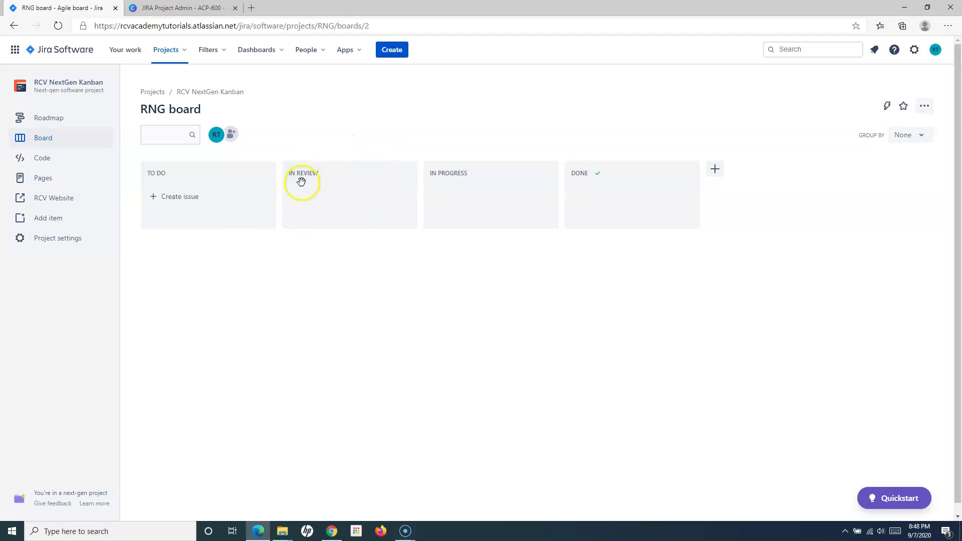
# Step: Create a column named 'In Development' after Done on the RNG board
pyautogui.click(715, 172)
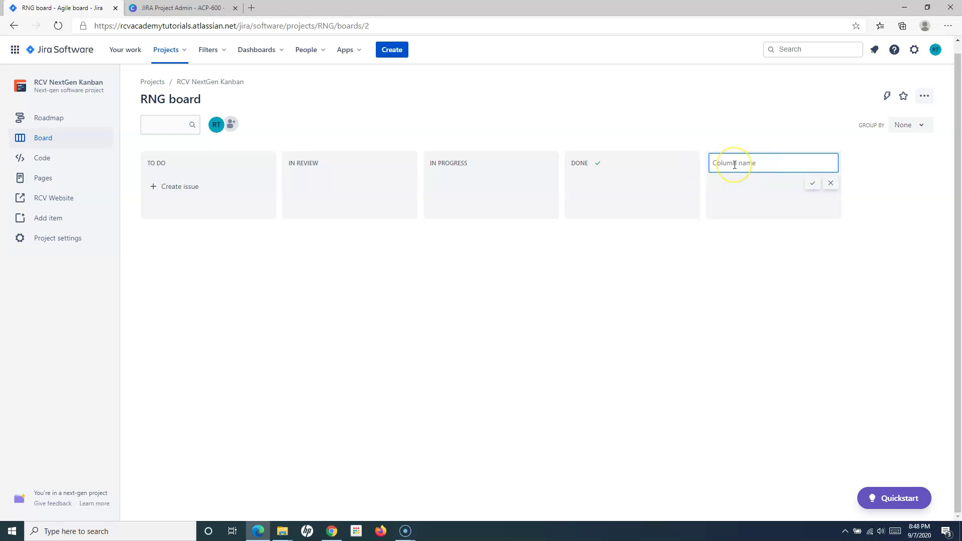
pyautogui.click(736, 163)
pyautogui.write('IN DEVELOPMENT')
pyautogui.click(812, 184)
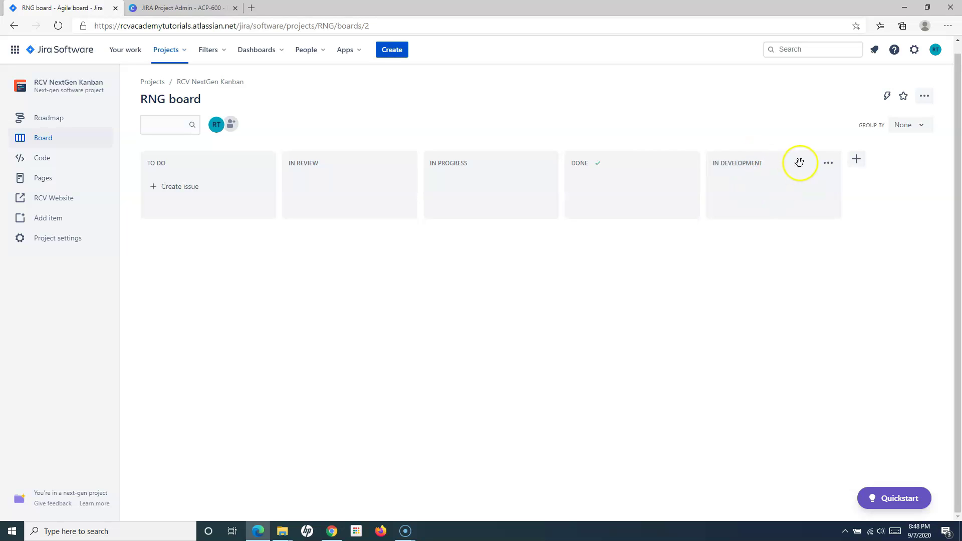
# Step: Move In Development after In Review and delete the In Progress column
pyautogui.moveTo(782, 163)
pyautogui.mouseDown()
pyautogui.moveTo(711, 180)
pyautogui.moveTo(505, 173)
pyautogui.moveTo(499, 164)
pyautogui.mouseUp()
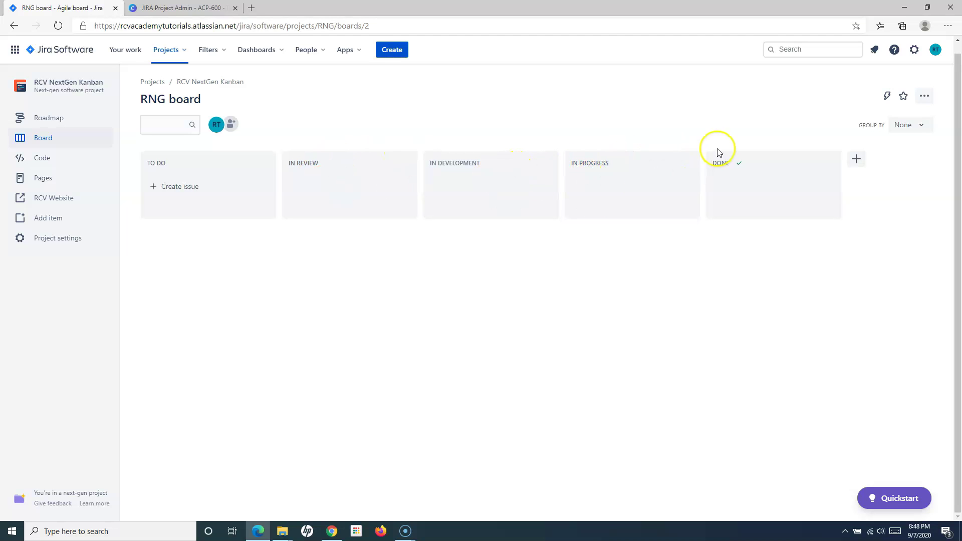
pyautogui.moveTo(631, 163)
pyautogui.click(686, 163)
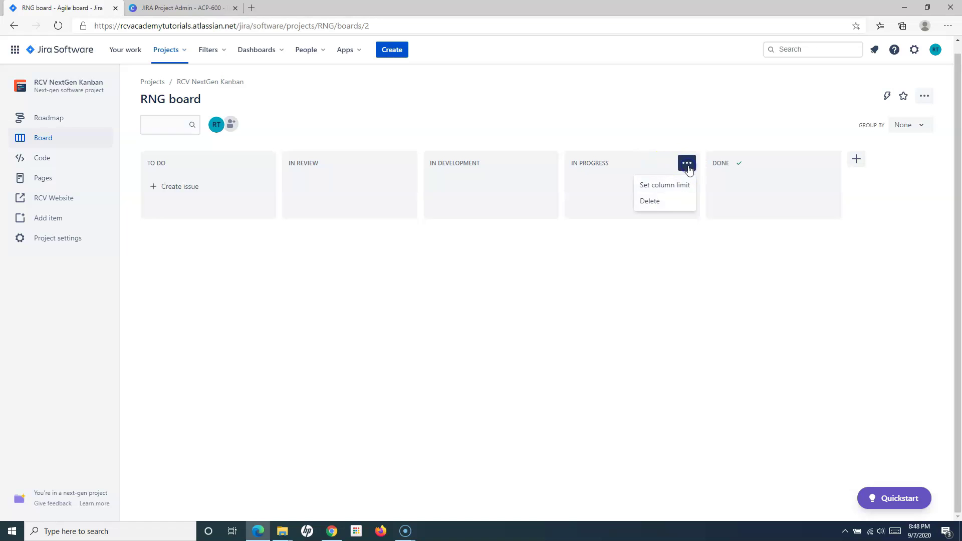
pyautogui.click(650, 200)
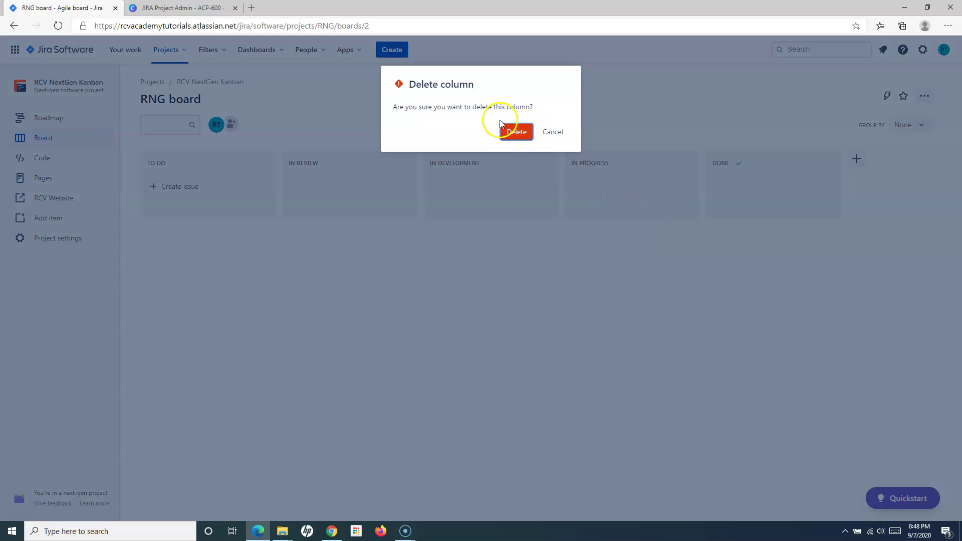
pyautogui.click(517, 133)
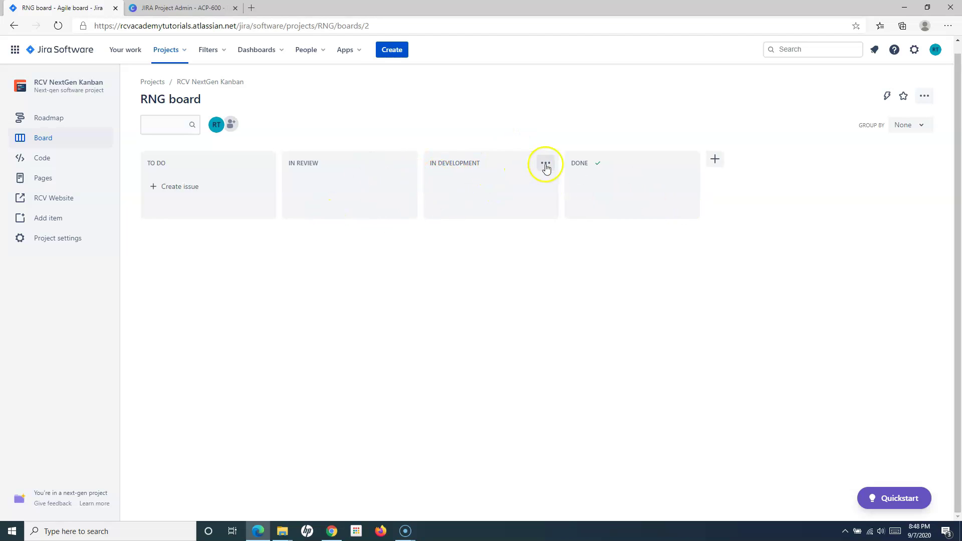
pyautogui.click(546, 163)
pyautogui.click(513, 241)
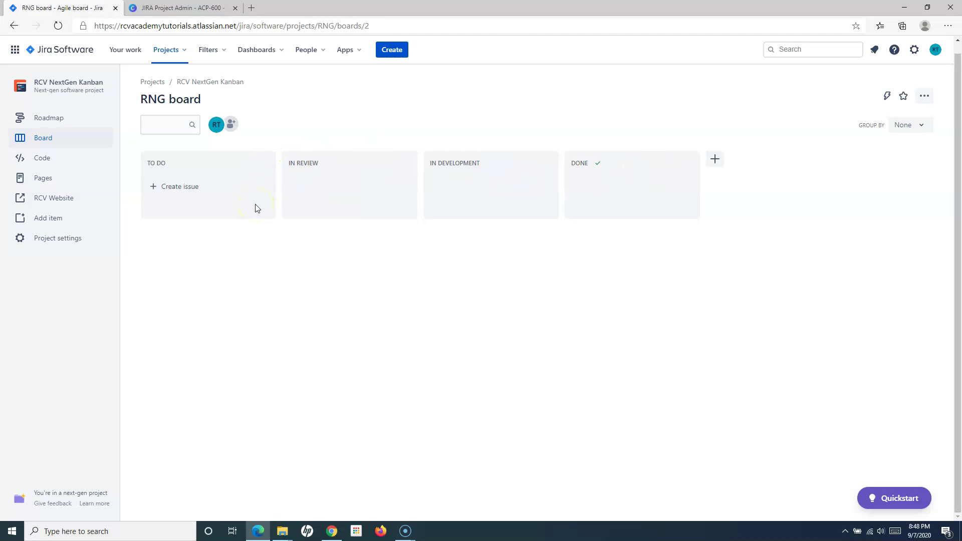
# Step: Create Task 1 and Task 2 issues in the To Do column
pyautogui.click(187, 189)
pyautogui.write('Task 1')
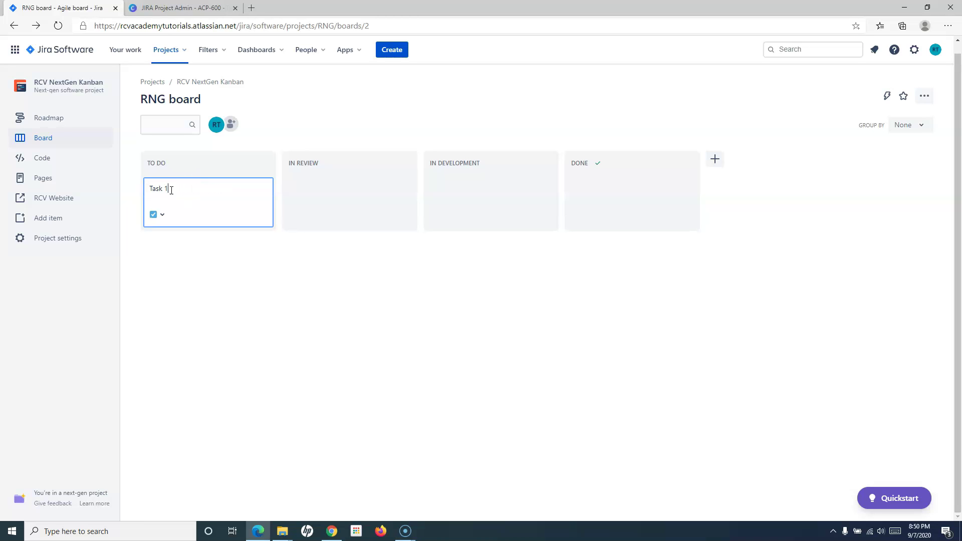
pyautogui.press('Return')
pyautogui.write('Task')
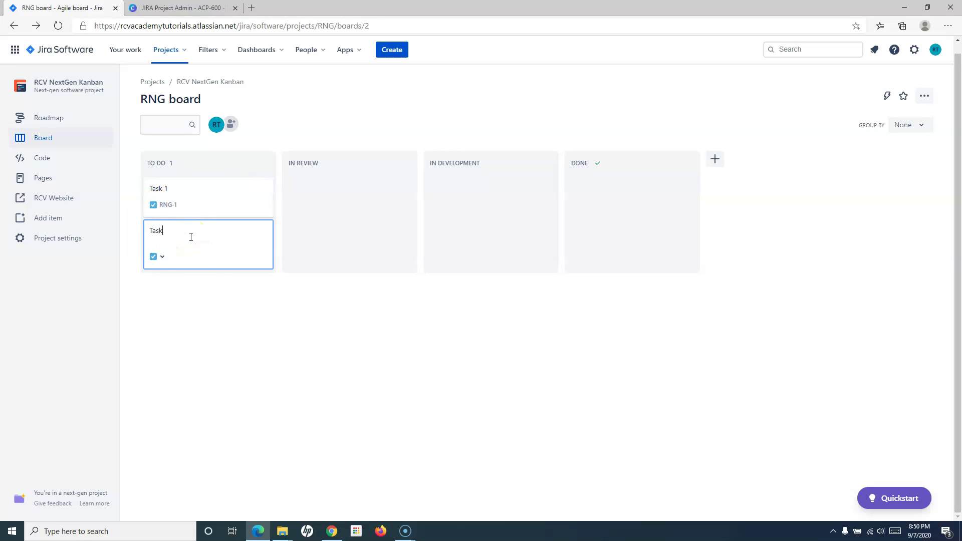
pyautogui.write('2')
pyautogui.press('Return')
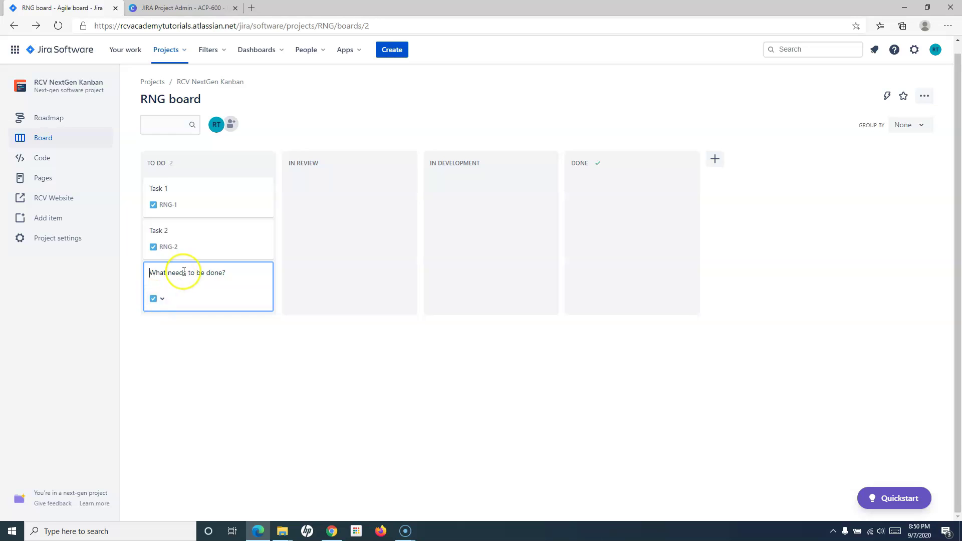
pyautogui.moveTo(209, 196)
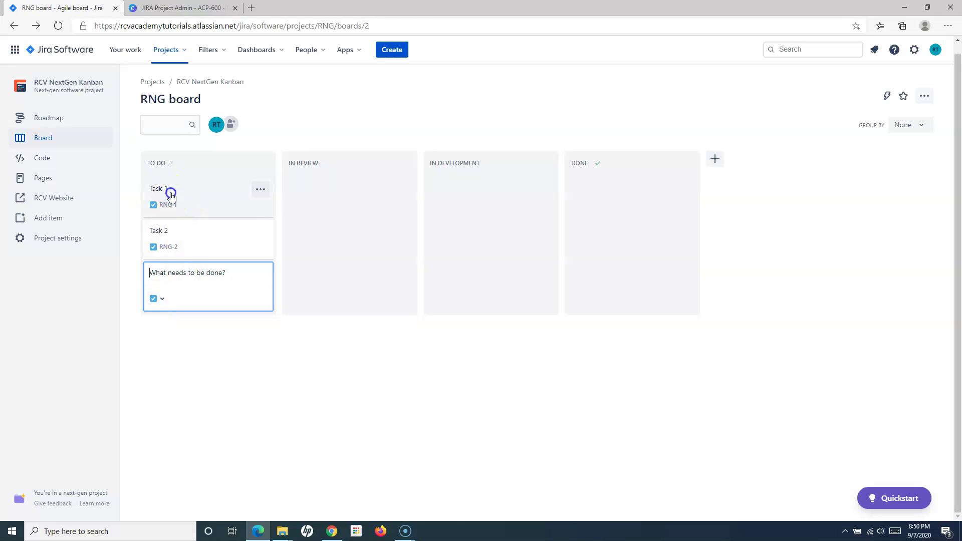
# Step: Move Task 1 through In Review into the In Development column
pyautogui.moveTo(177, 196); pyautogui.dragTo(312, 198)
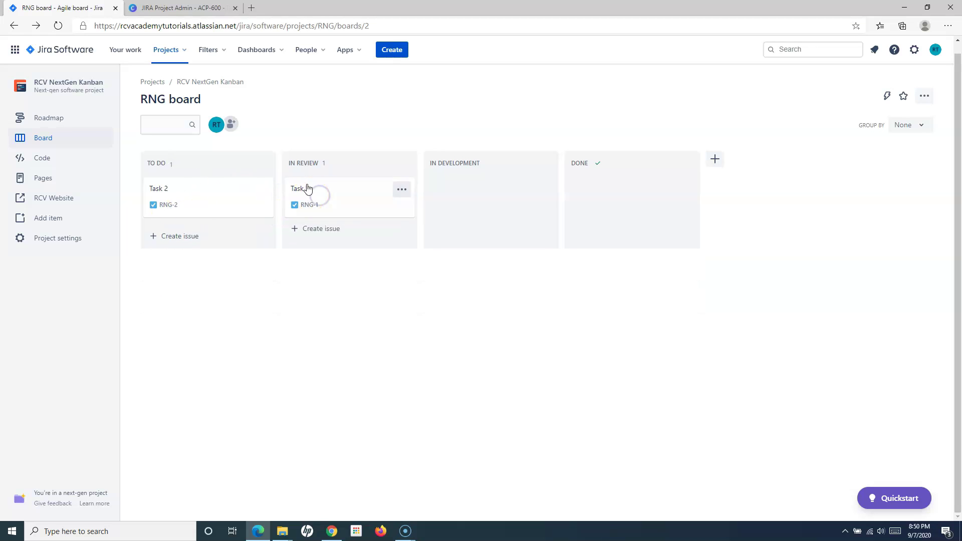
pyautogui.click(332, 193)
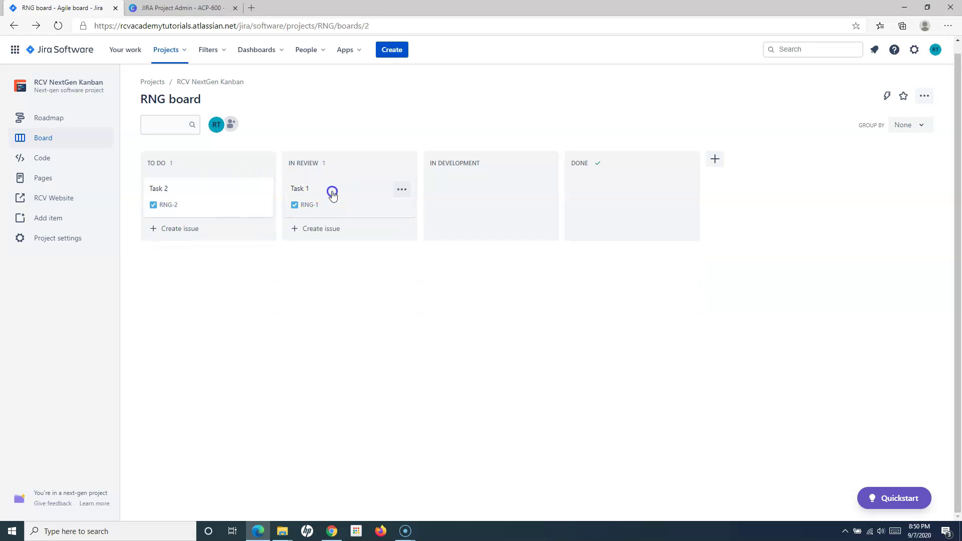
pyautogui.moveTo(333, 193); pyautogui.dragTo(480, 192)
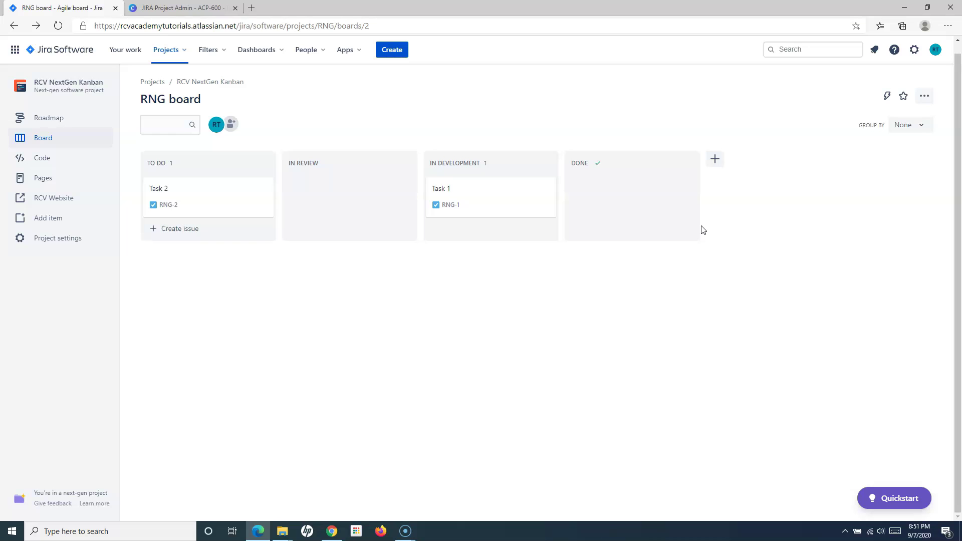
# Step: Open the top-navigation Projects list to reach RCV NextGen Scrum
pyautogui.click(177, 55)
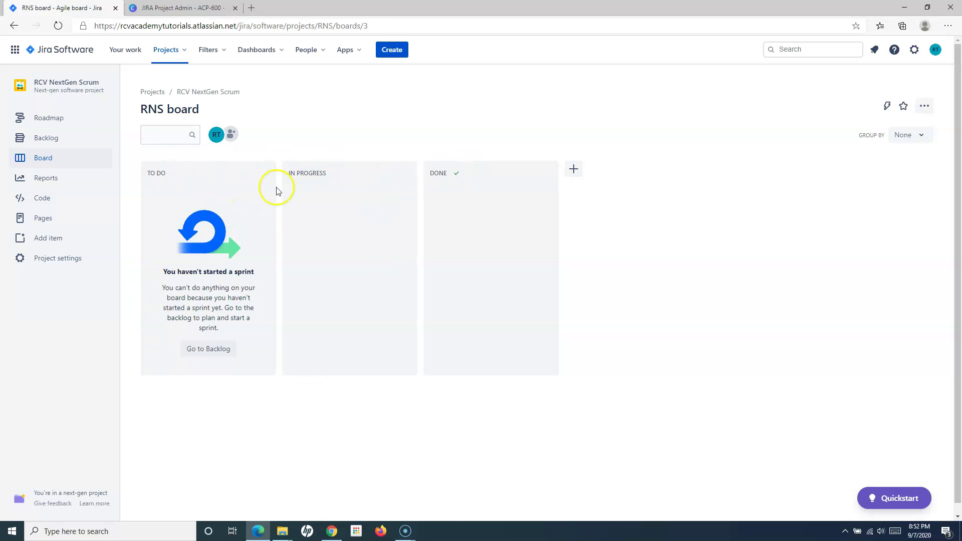
# Step: Start a new RNS board column, abandon it, and open the recent projects list
pyautogui.click(573, 173)
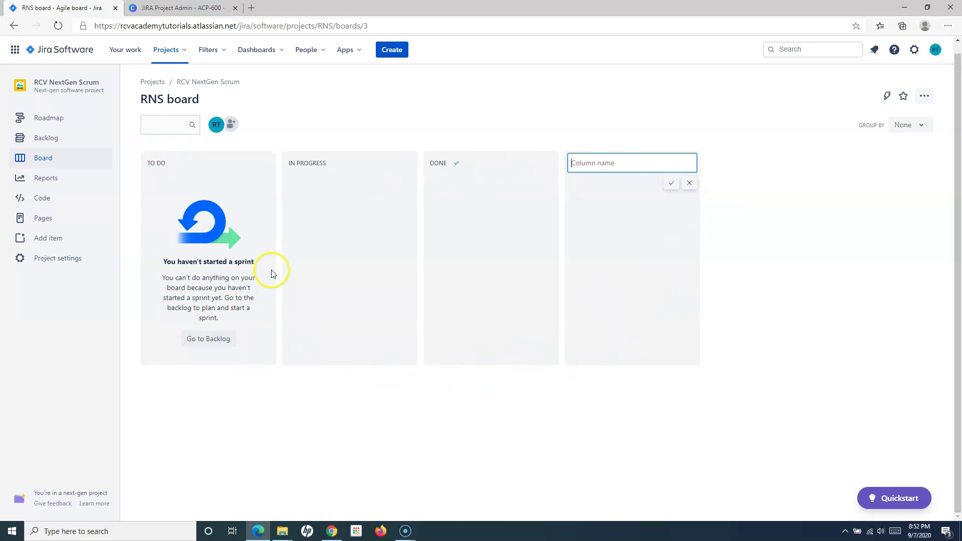
pyautogui.click(184, 52)
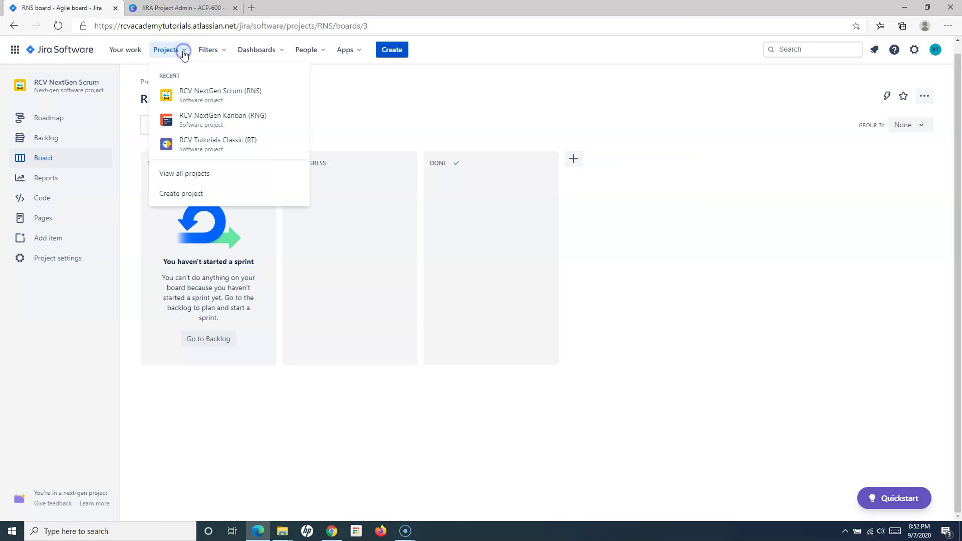
# Step: Open RCV Tutorials Classic from all projects and go to its Board settings
pyautogui.click(187, 173)
pyautogui.click(90, 193)
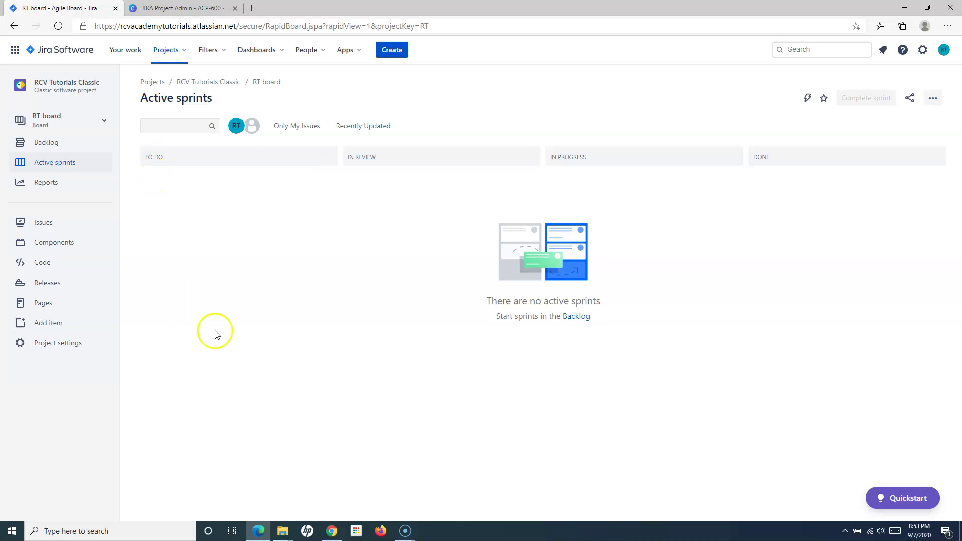
pyautogui.click(933, 99)
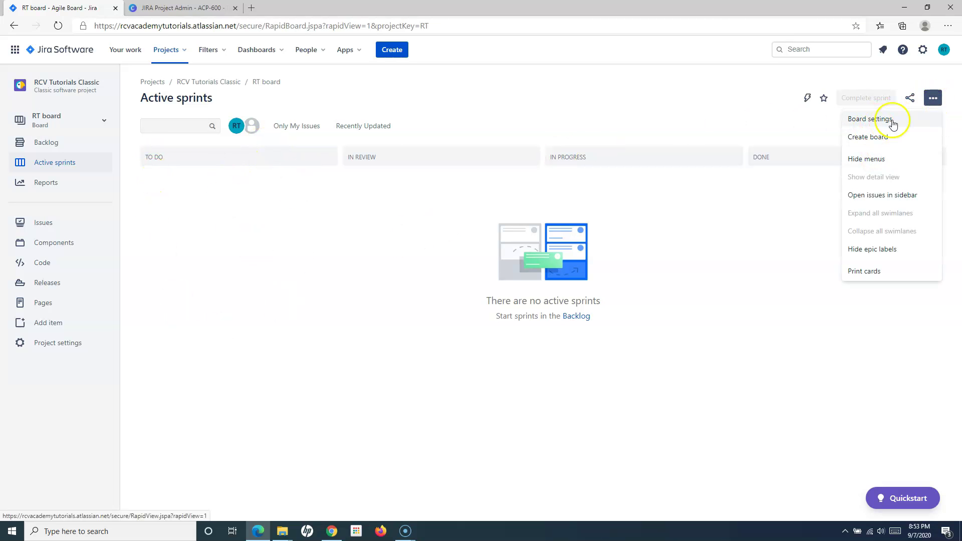
pyautogui.click(872, 119)
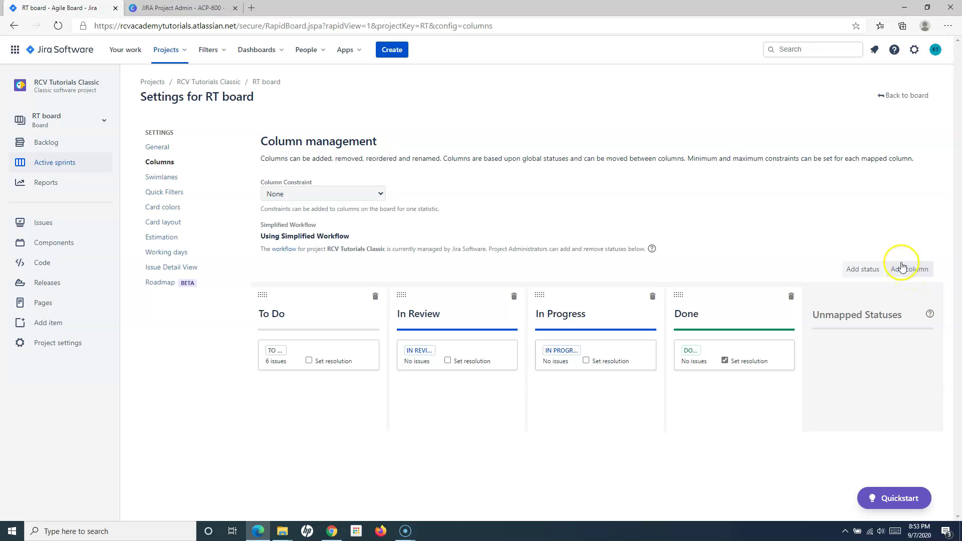
# Step: Add an 'In Development' column in the In Progress category
pyautogui.click(912, 271)
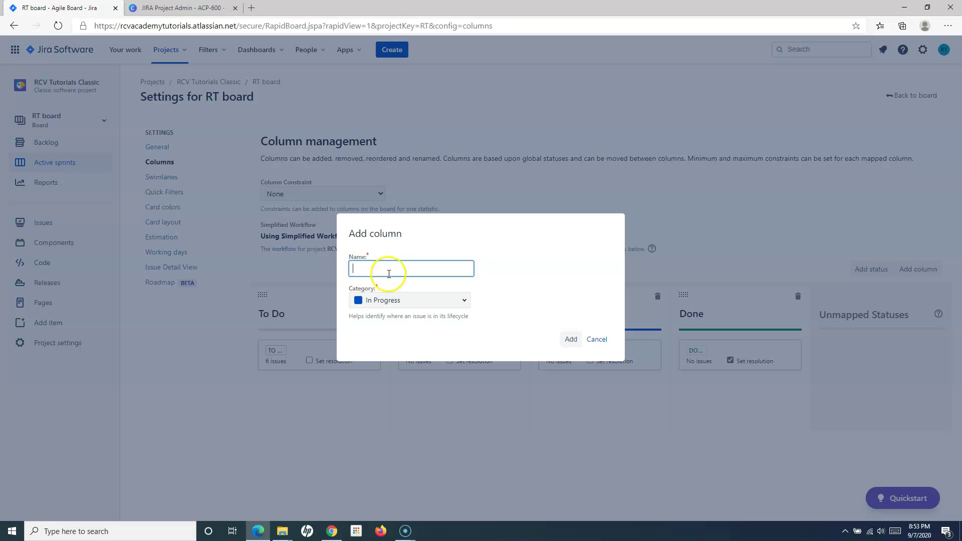
pyautogui.click(428, 302)
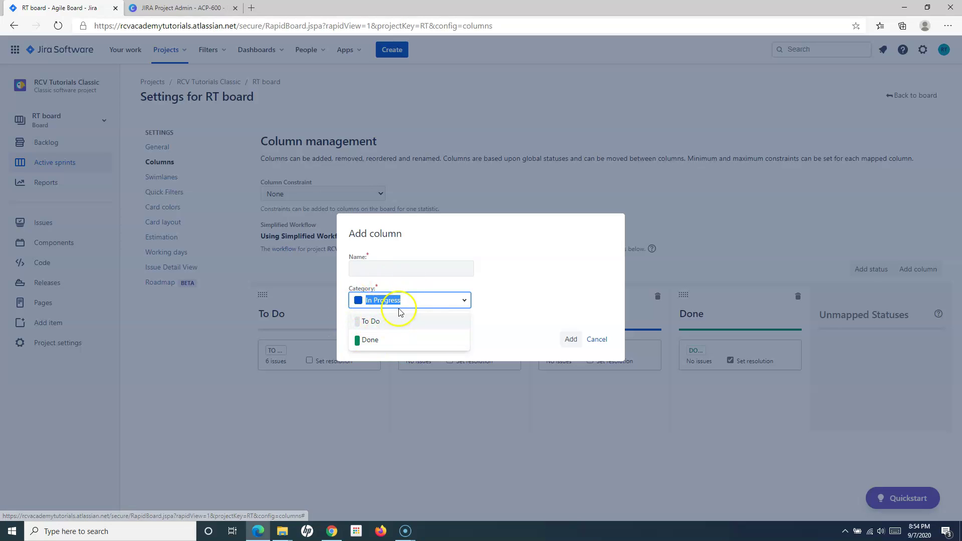
pyautogui.click(388, 269)
pyautogui.write('In')
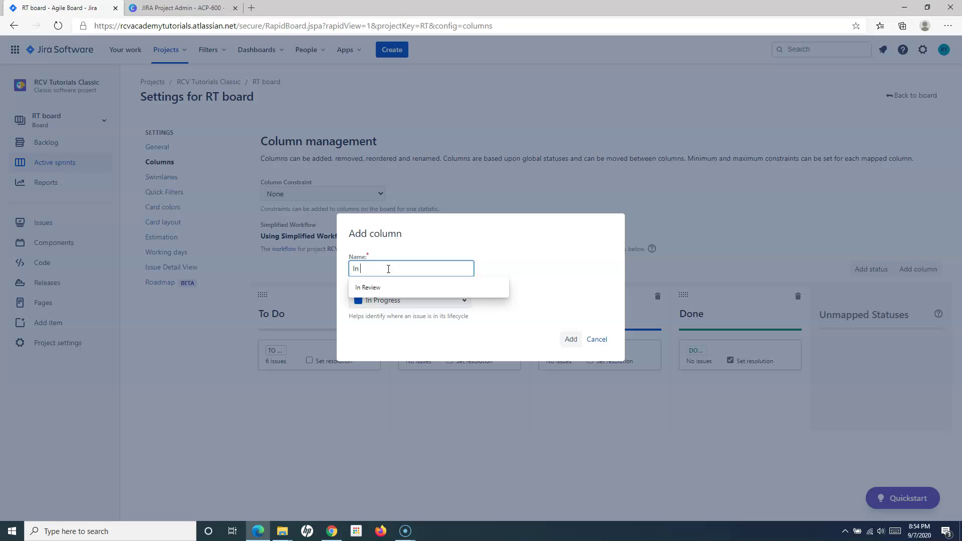
pyautogui.write('Development')
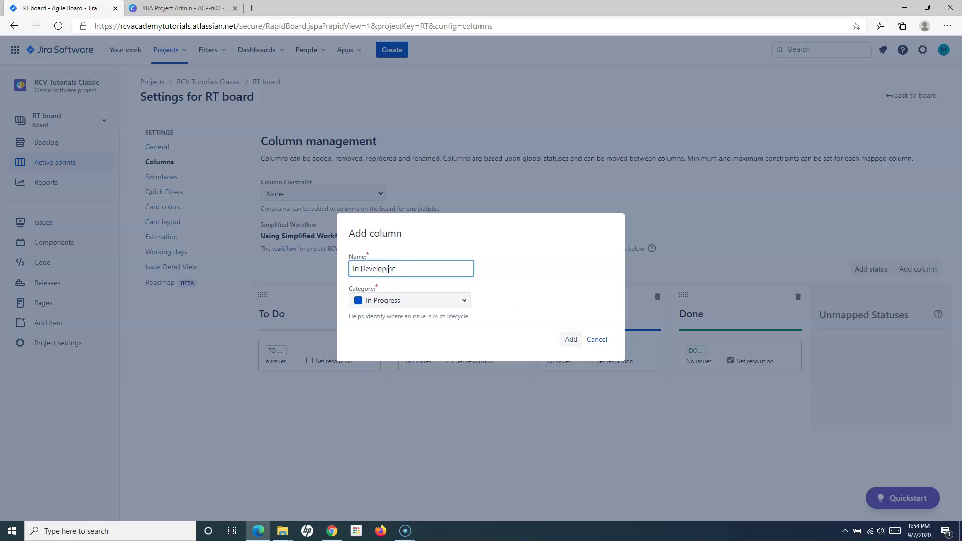
pyautogui.click(382, 299)
pyautogui.moveTo(354, 317); pyautogui.dragTo(501, 325)
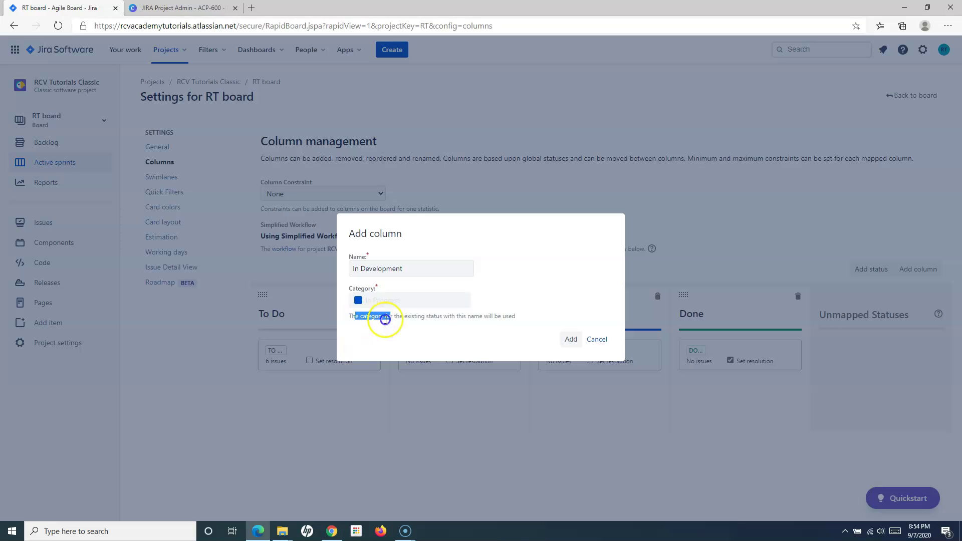
pyautogui.click(448, 321)
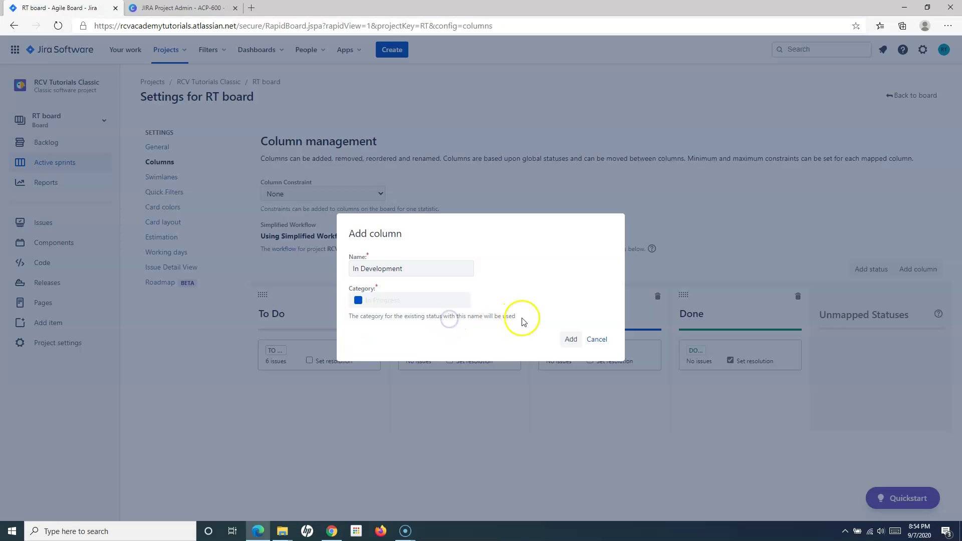
pyautogui.click(570, 340)
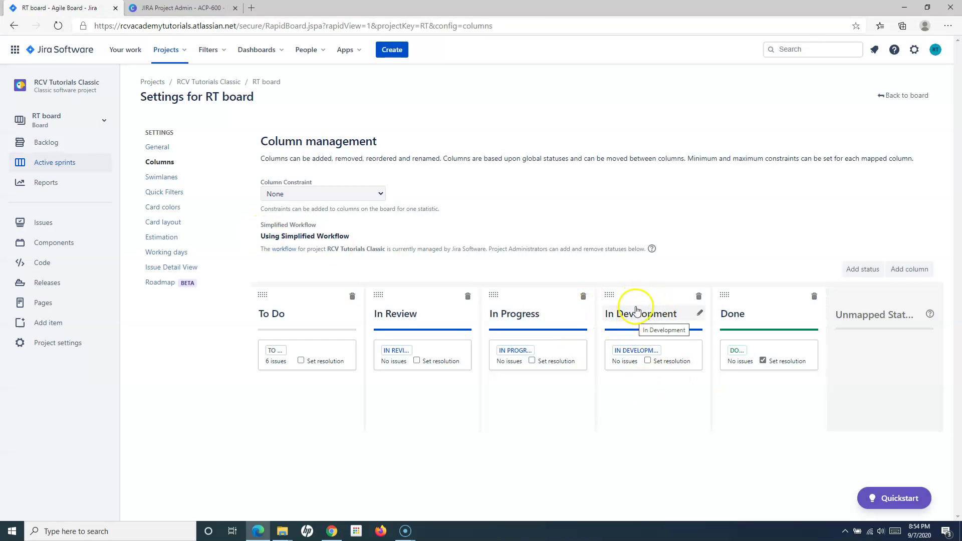
# Step: Move In Development before In Progress, delete In Progress, and return to the RT board
pyautogui.moveTo(639, 299); pyautogui.dragTo(519, 301)
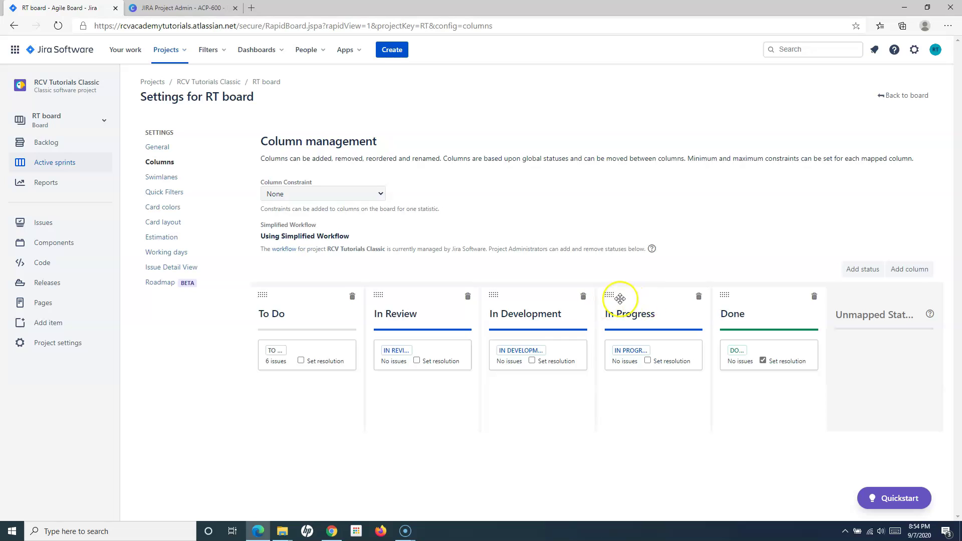
pyautogui.click(698, 297)
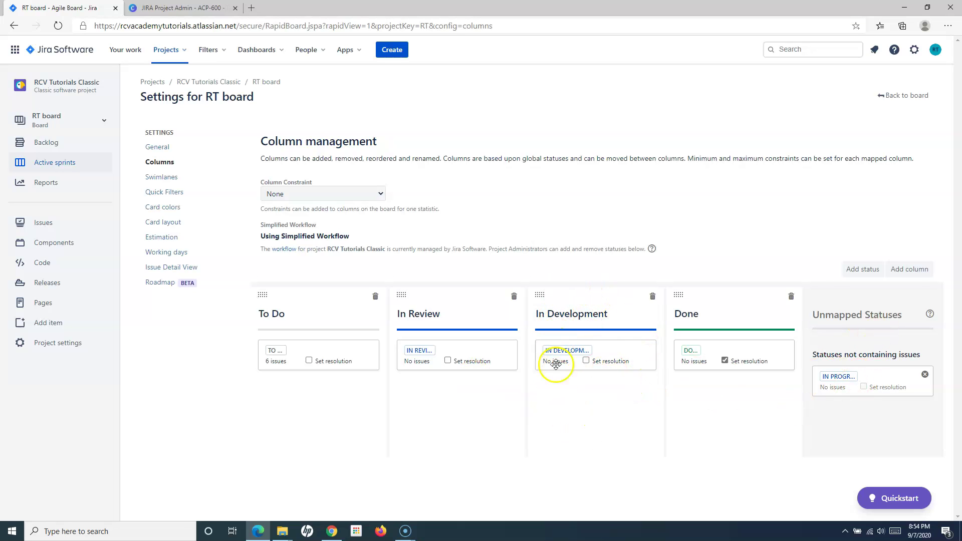
pyautogui.click(887, 96)
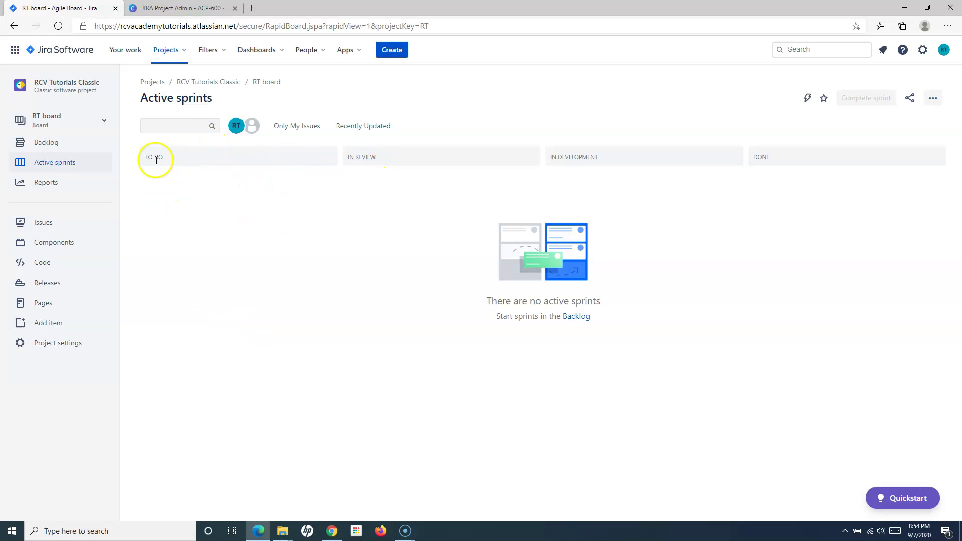
# Step: Show the Canva slide mapping board columns to To Do, In Progress and Done statuses
pyautogui.click(172, 8)
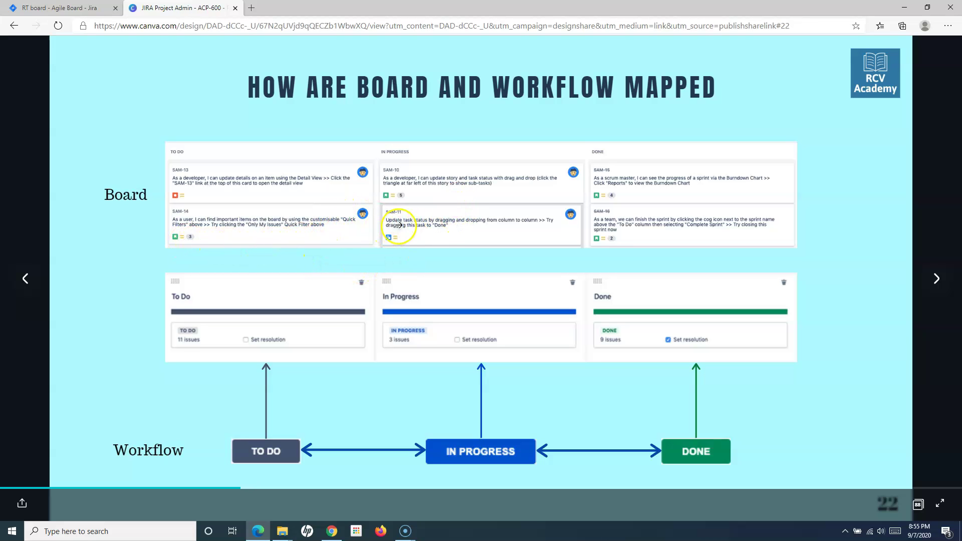
# Step: Return to the RT board with To Do, In Review, In Development and Done columns
pyautogui.click(57, 7)
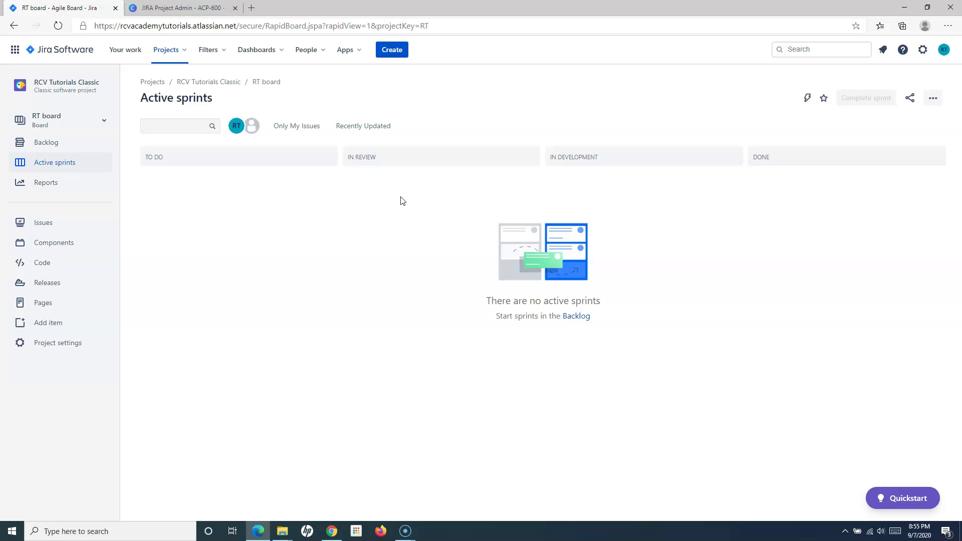
# Step: Bring back the Canva slide on columns mapping to To Do, In Progress and Done
pyautogui.click(181, 8)
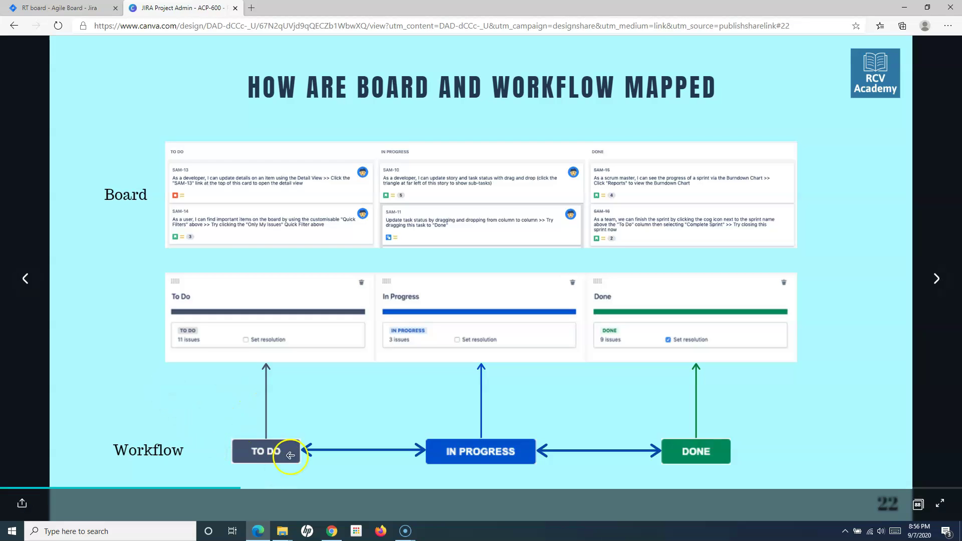
# Step: Switch to the RT board showing To Do, In Review, In Development and Done
pyautogui.moveTo(384, 192)
pyautogui.click(66, 7)
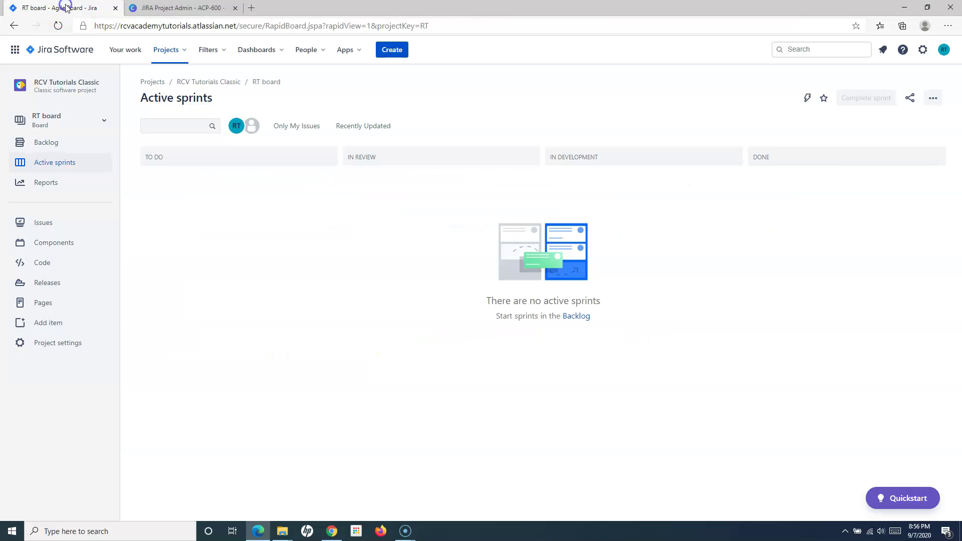